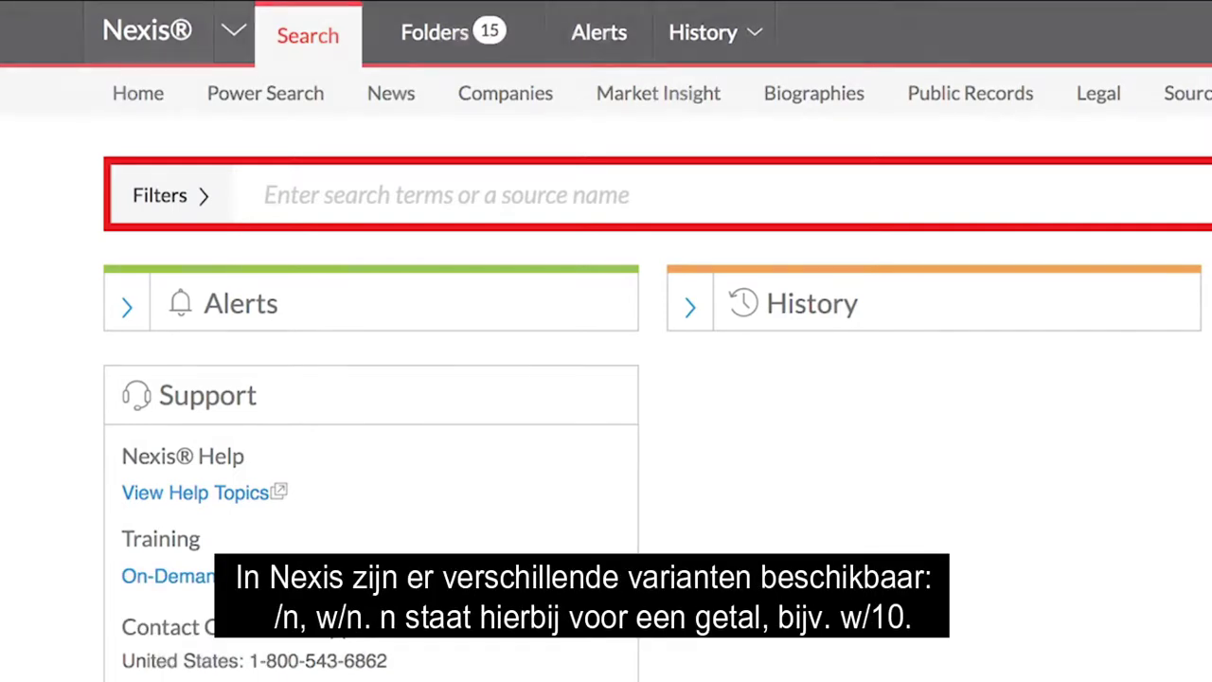
Step: Enter the proximity connector forms /n, w/n and w/10 in turn as the search terms, clearing each one
type("/n")
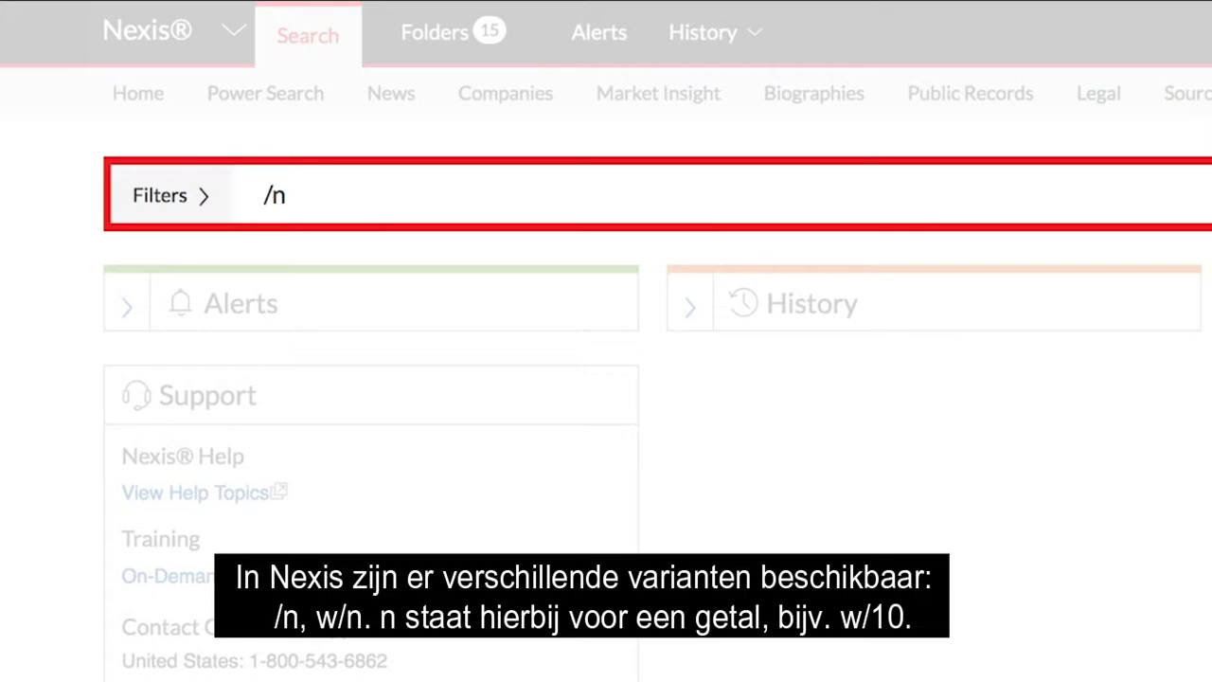
key("BackSpace")
key("BackSpace")
type("w/n")
key("BackSpace")
type("10")
key("BackSpace")
key("BackSpace")
key("BackSpace")
key("BackSpace")
Step: Run a search for "amusement park w/10 liab!"
type("amusement park")
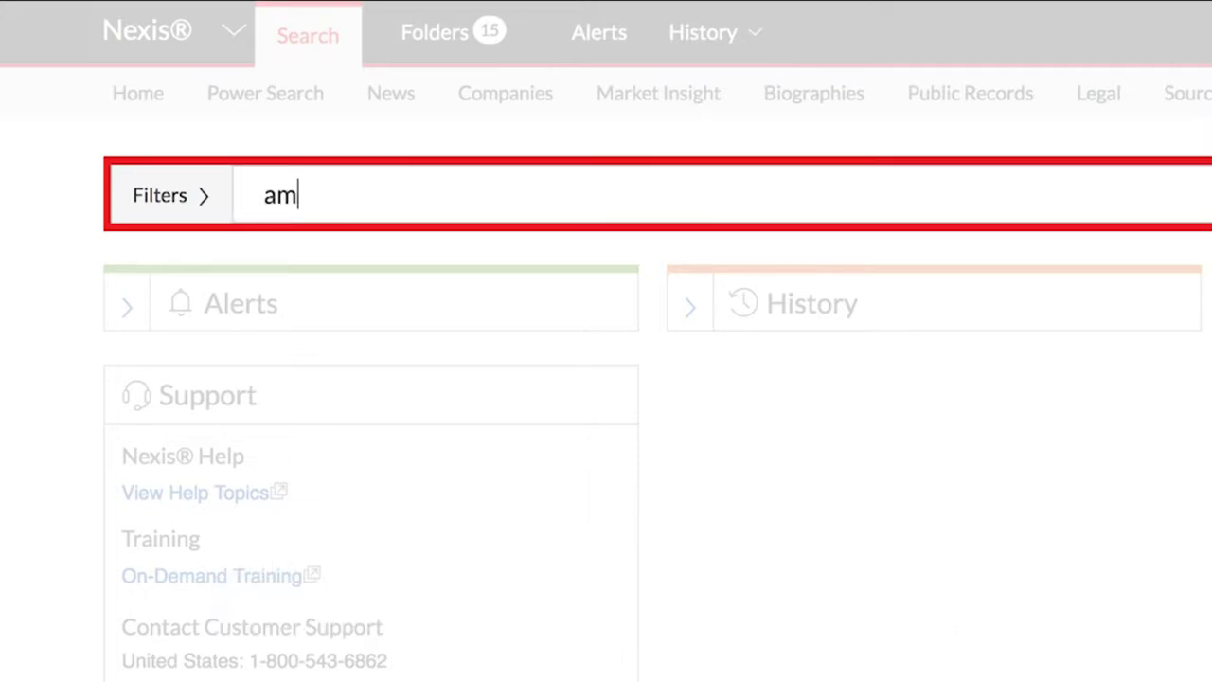
type(" w/10 liab!")
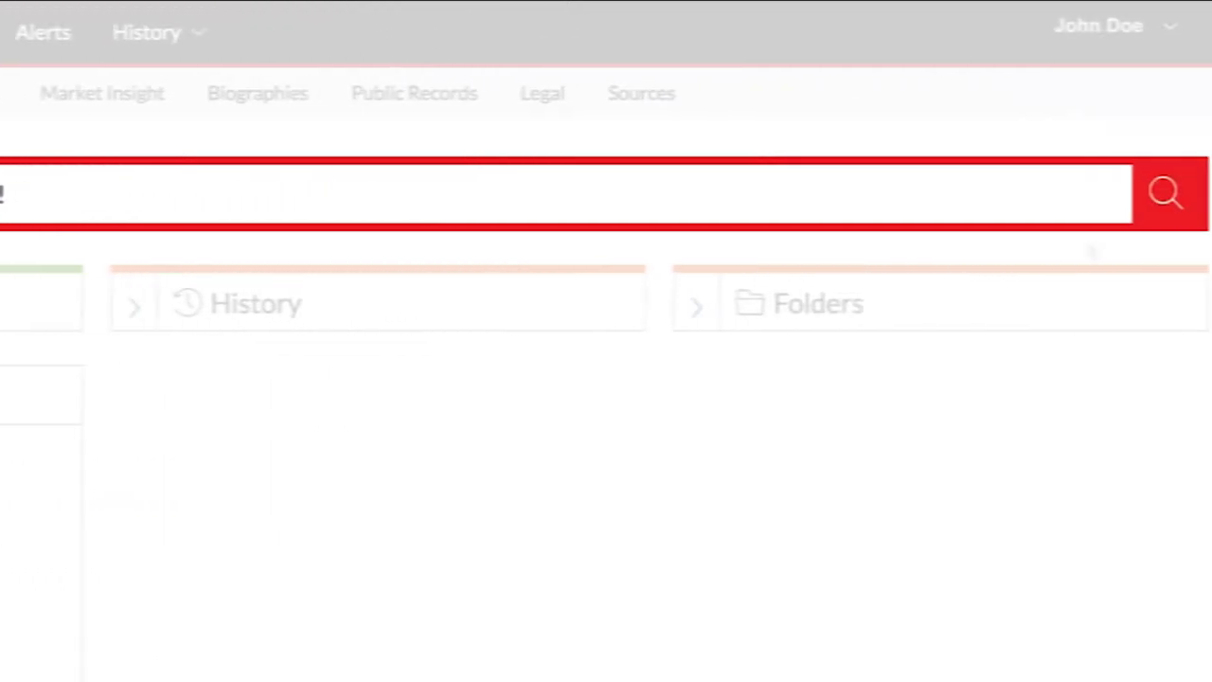
left_click(1169, 217)
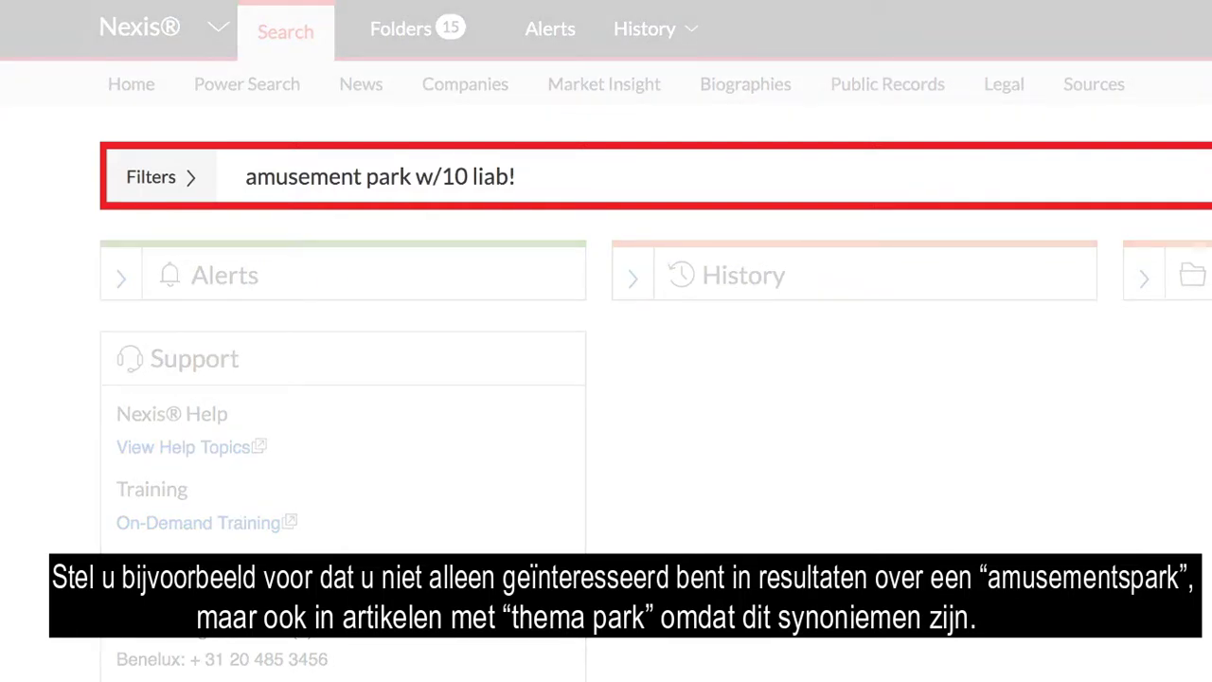
Step: Replace the search terms with "amusement or theme w/2 park w/10 liab!" and run the search
key("ctrl+a")
key("BackSpace")
type("amusement or theme")
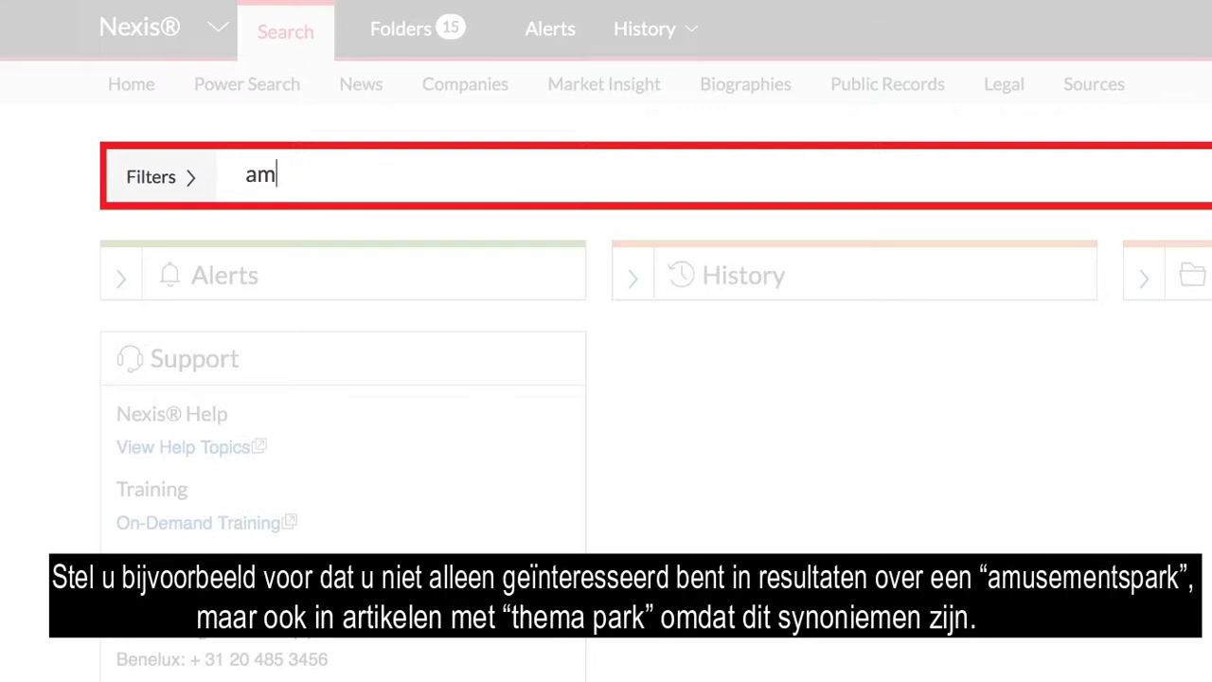
type(" w/2 park w/10 liab!")
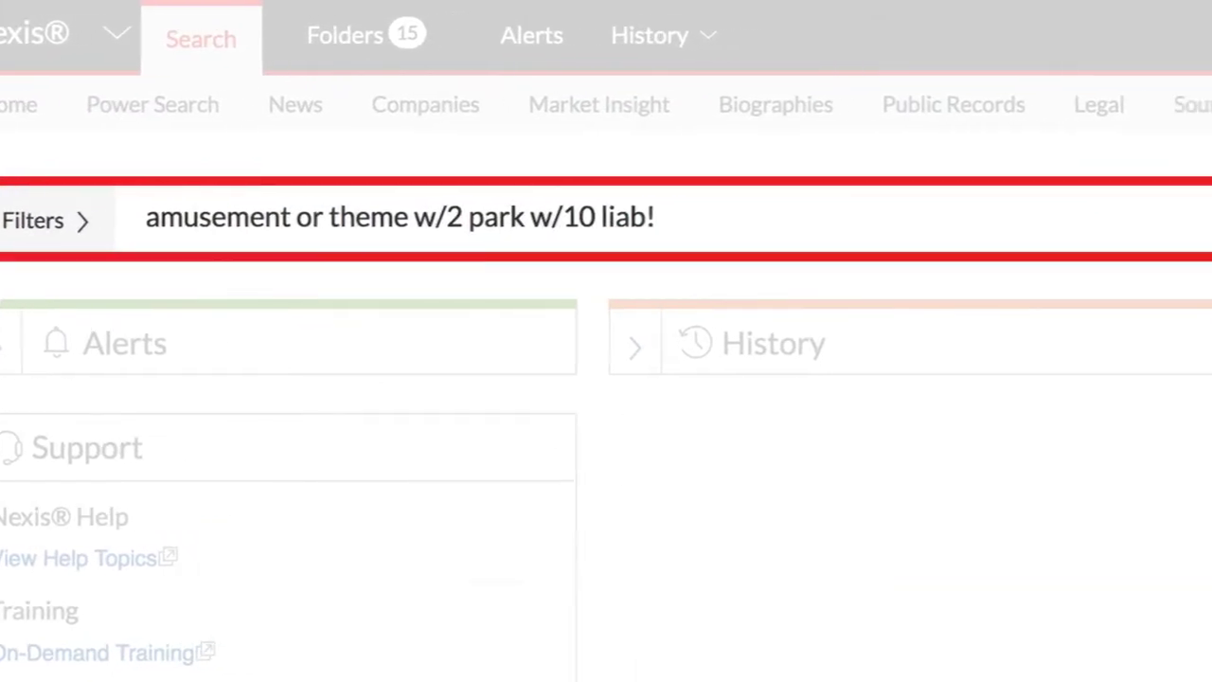
left_click(1089, 251)
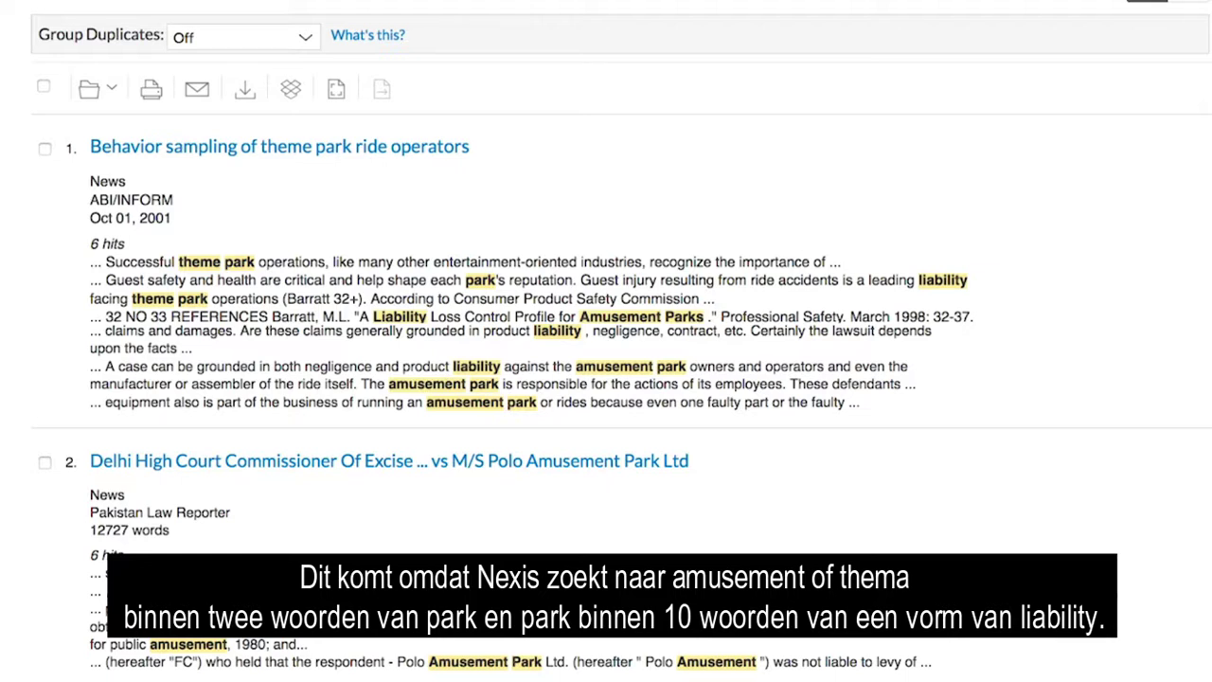
Step: Open the article "Behavior sampling of theme park ride operators" and check its list of matched search terms
left_click(282, 151)
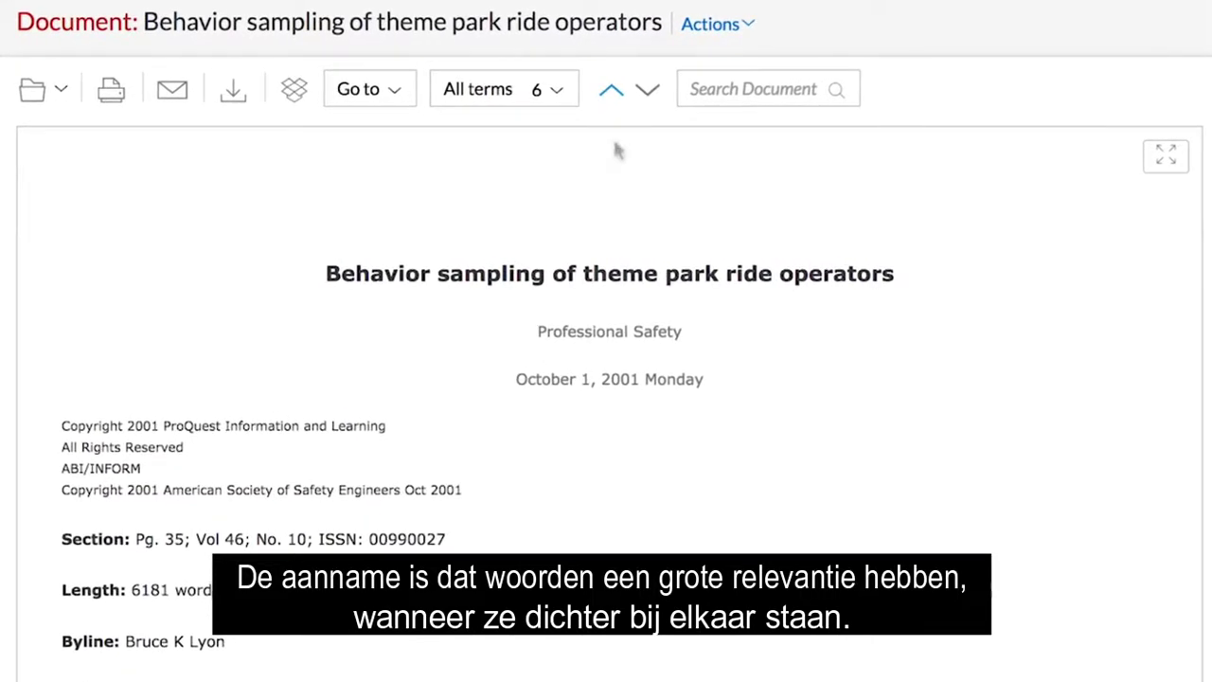
left_click(571, 108)
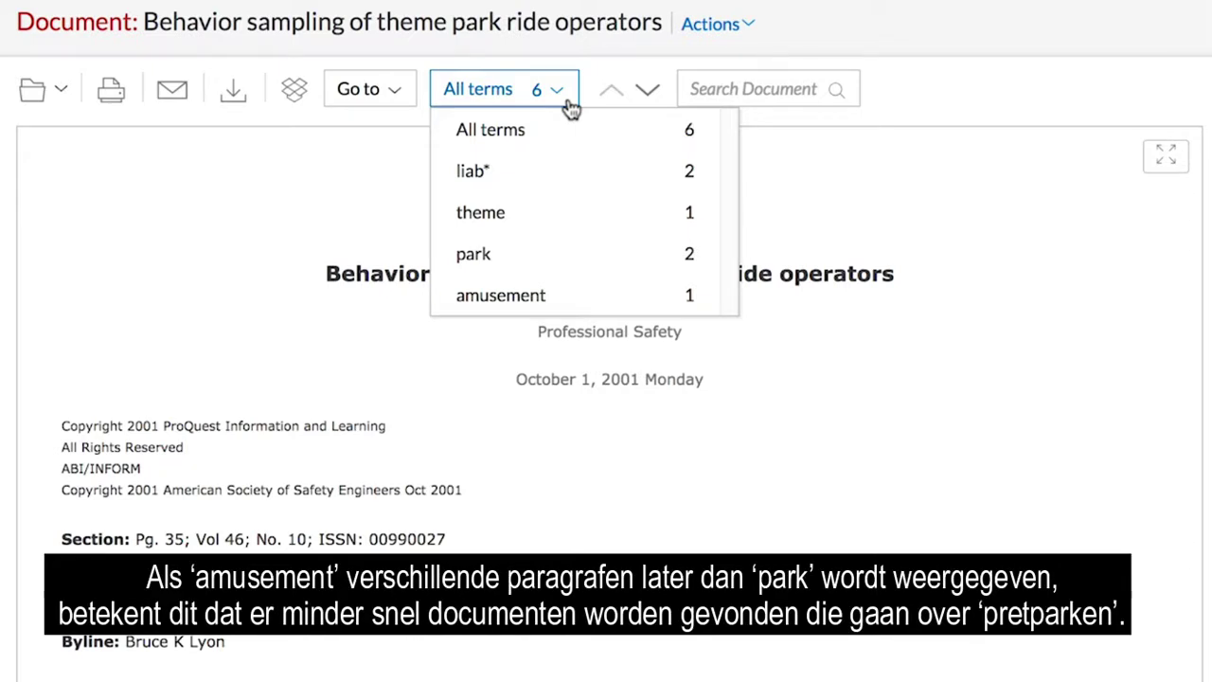
left_click(571, 108)
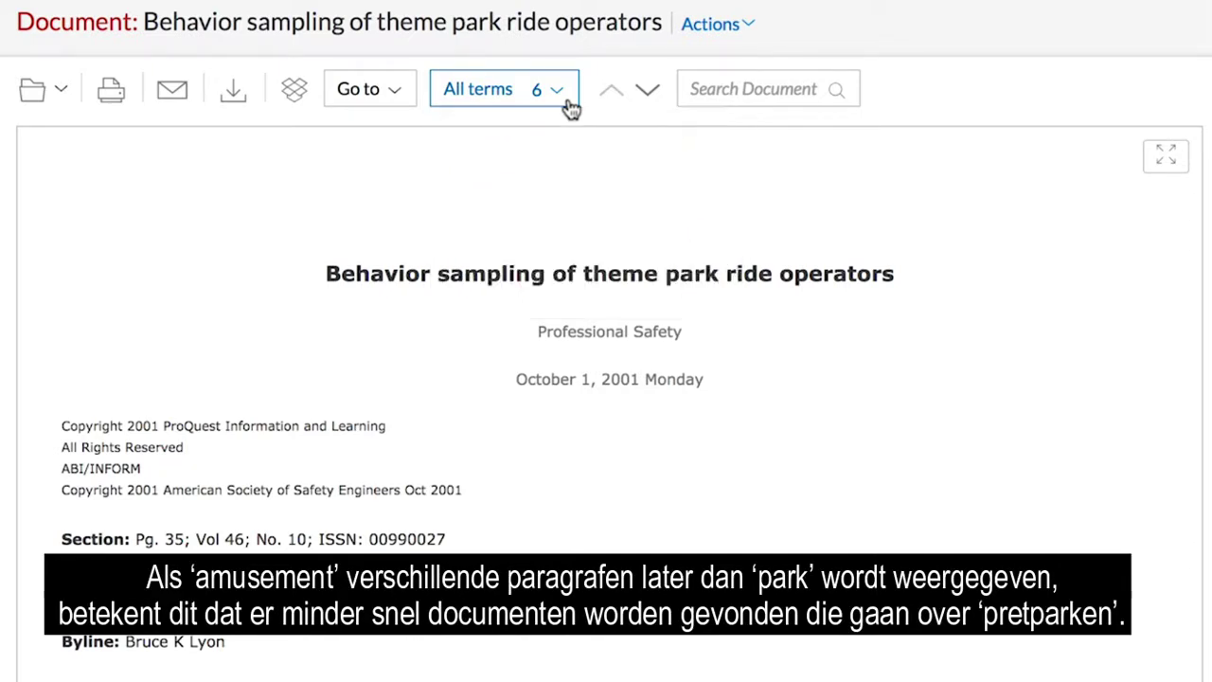
Step: Step forward through the highlighted search-term passages in the article to examine how close together the terms appear
left_click(649, 95)
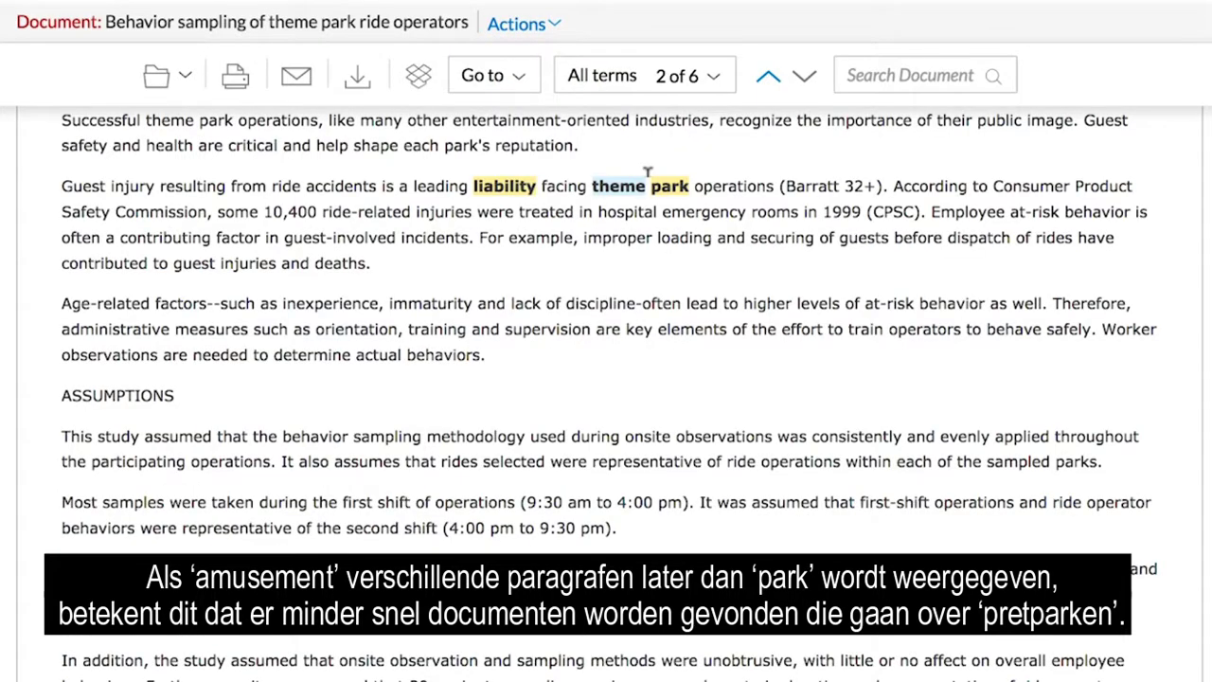
left_click(805, 77)
left_click(805, 78)
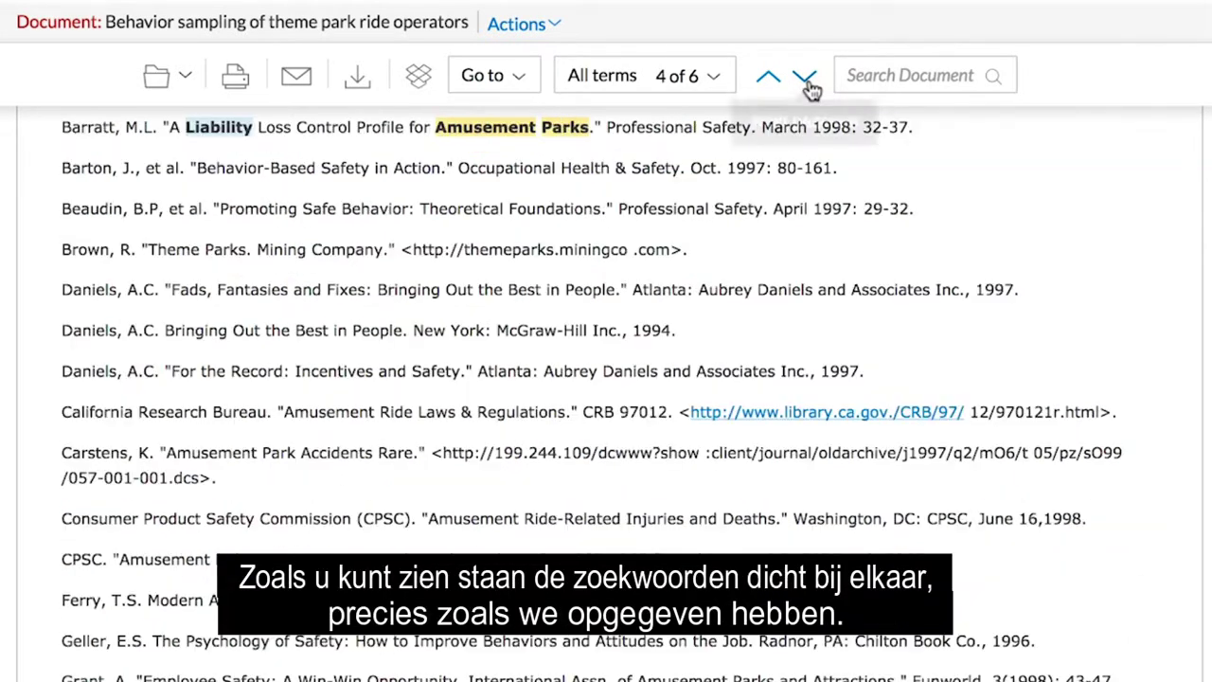
left_click(804, 78)
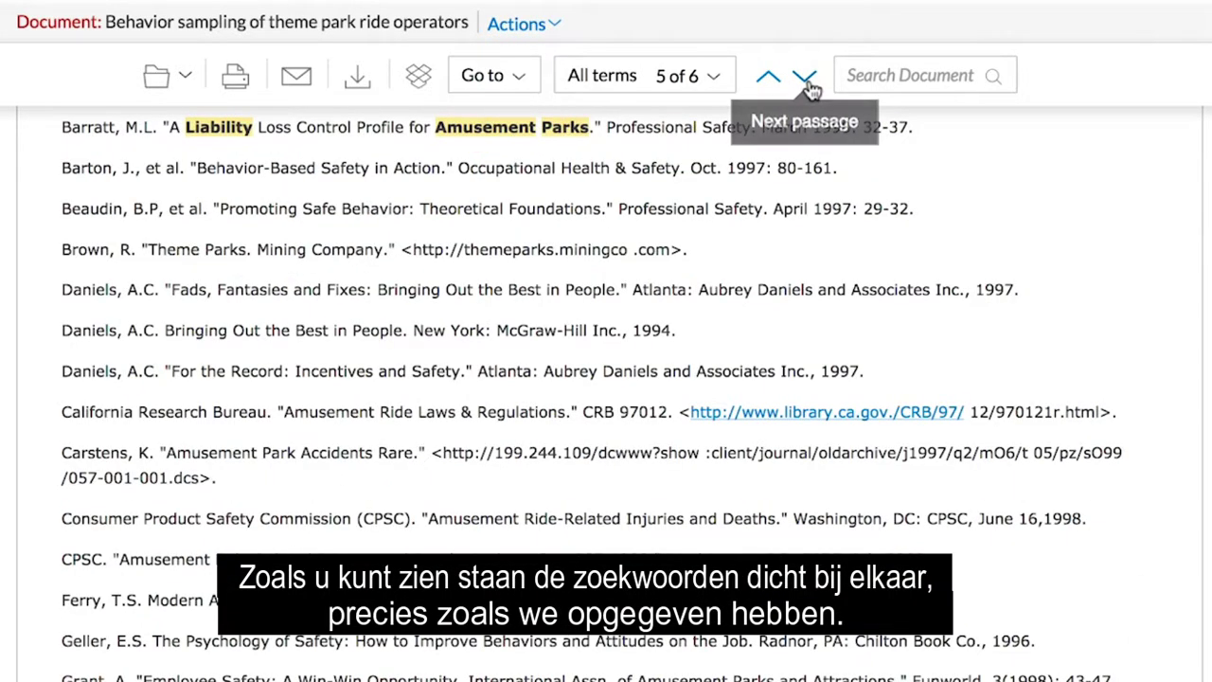
left_click(804, 78)
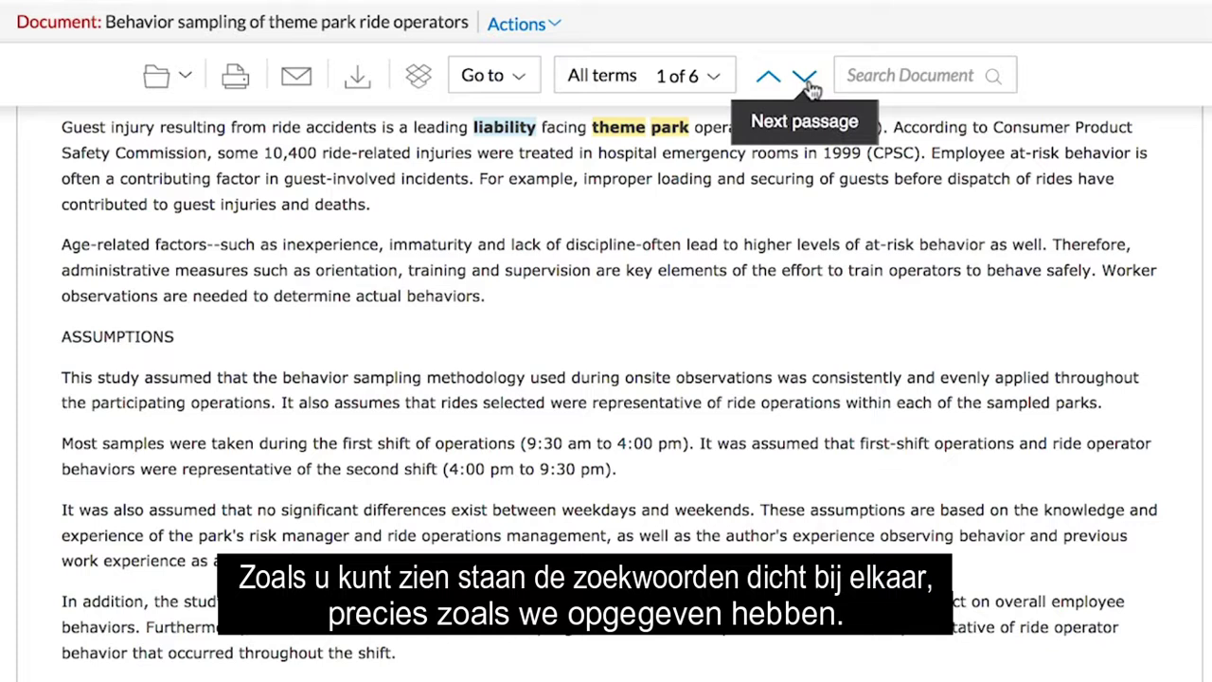
left_click(807, 80)
left_click(807, 79)
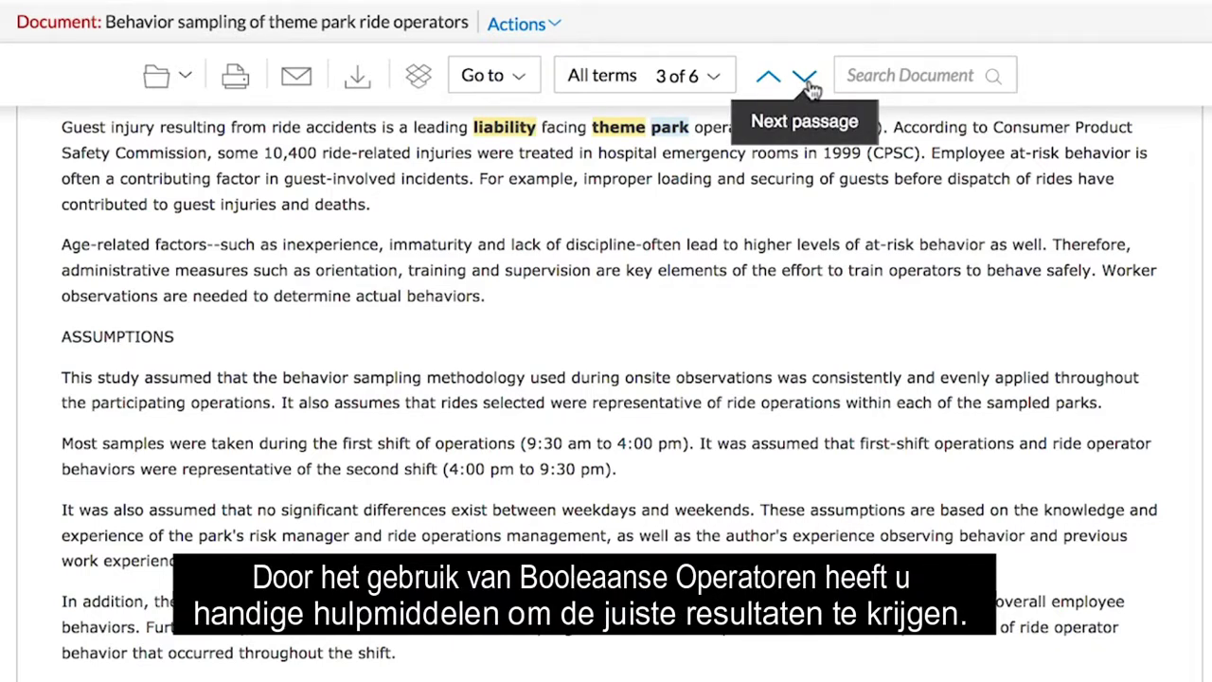
left_click(810, 90)
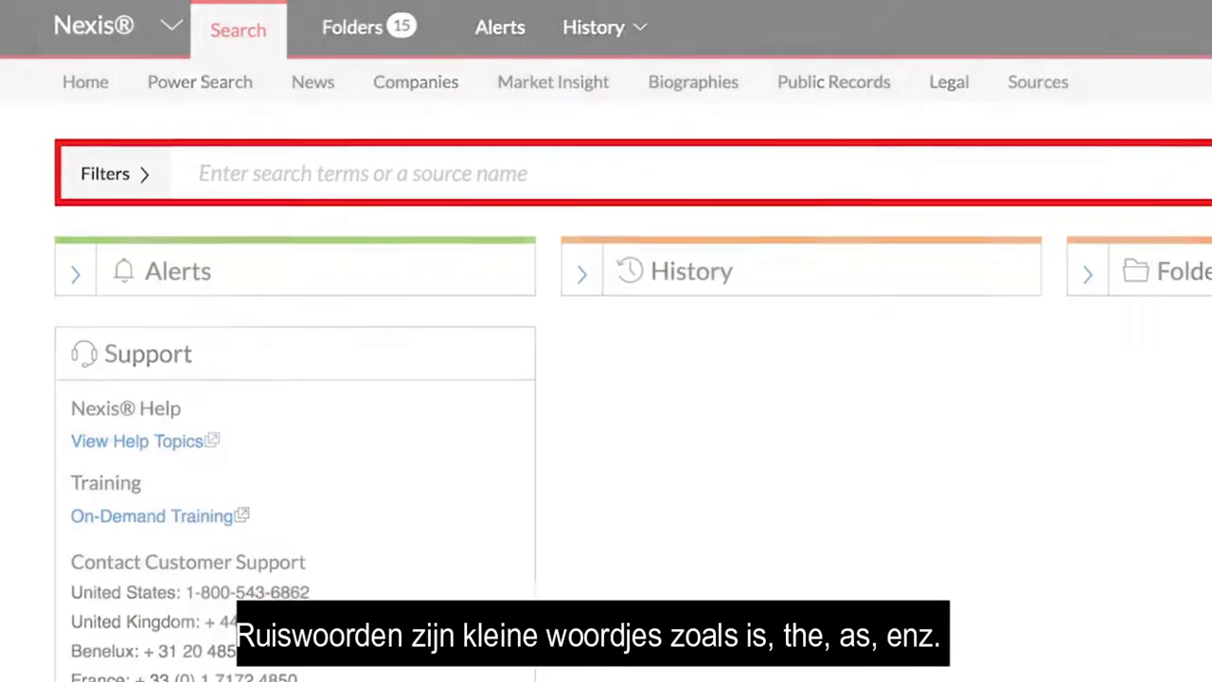
Step: Enter the noise word "is" as a search term in the empty search field
type("is")
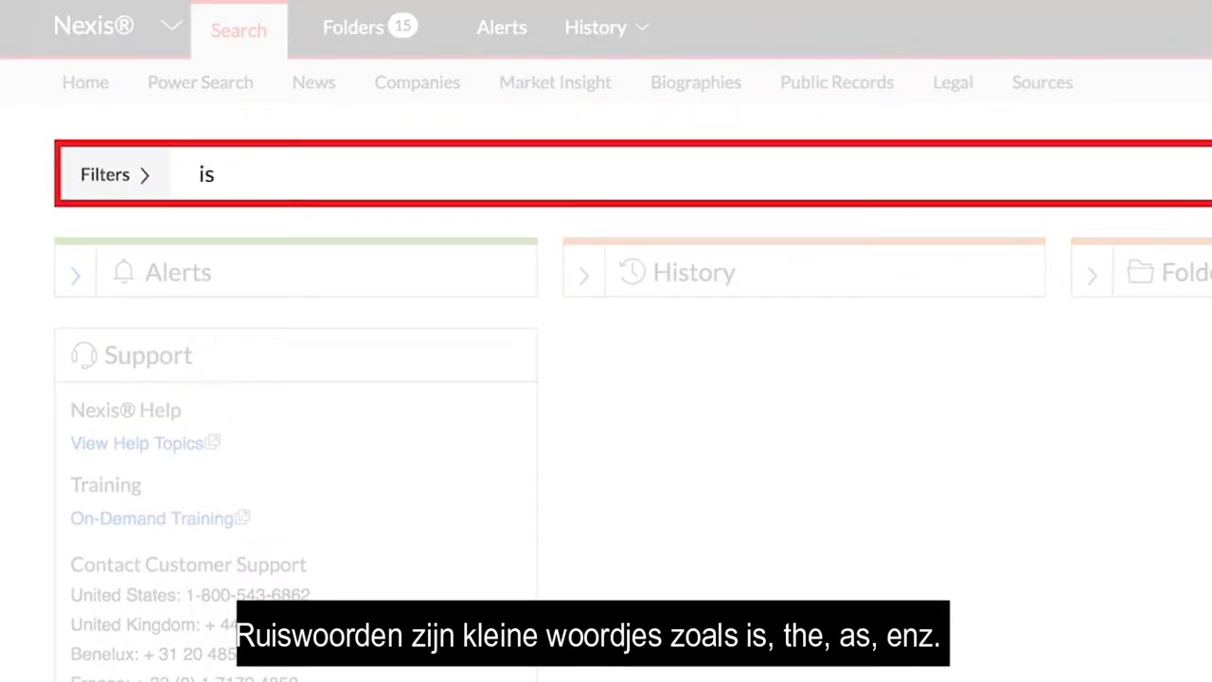